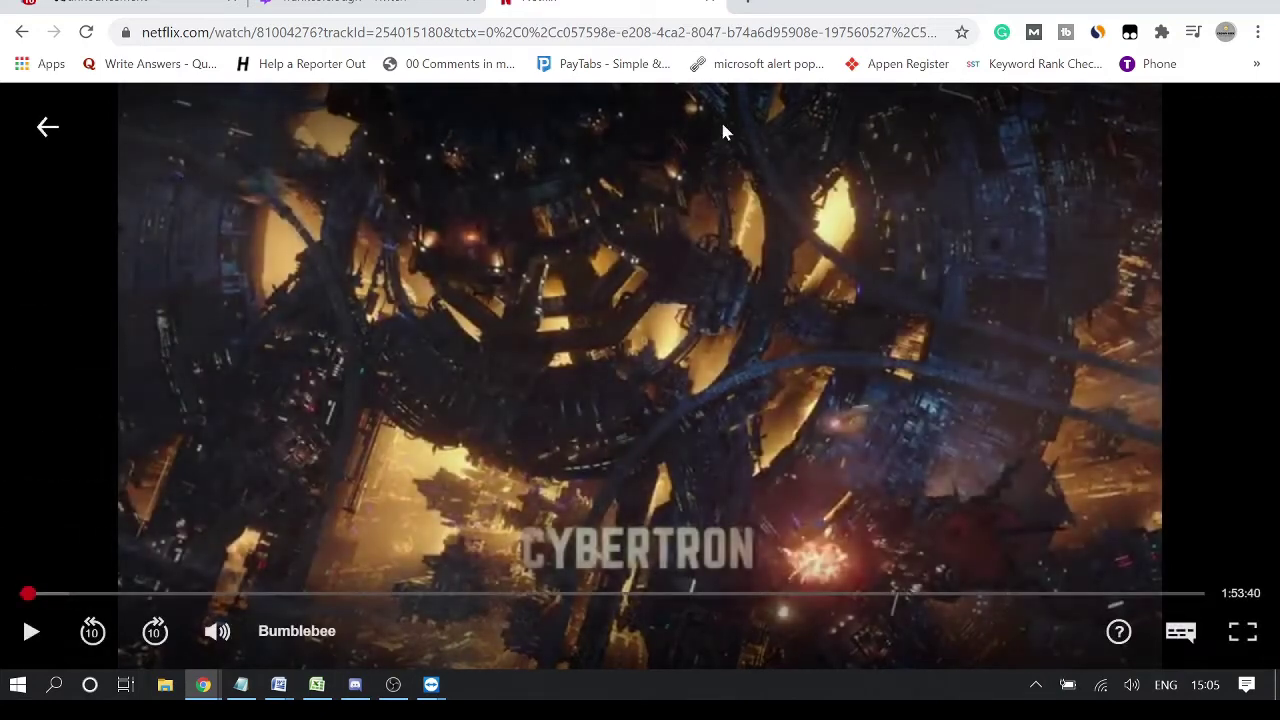
Leave the current voice channel and join the Stream Room voice channel on Sound Recap.
left_click(354, 685)
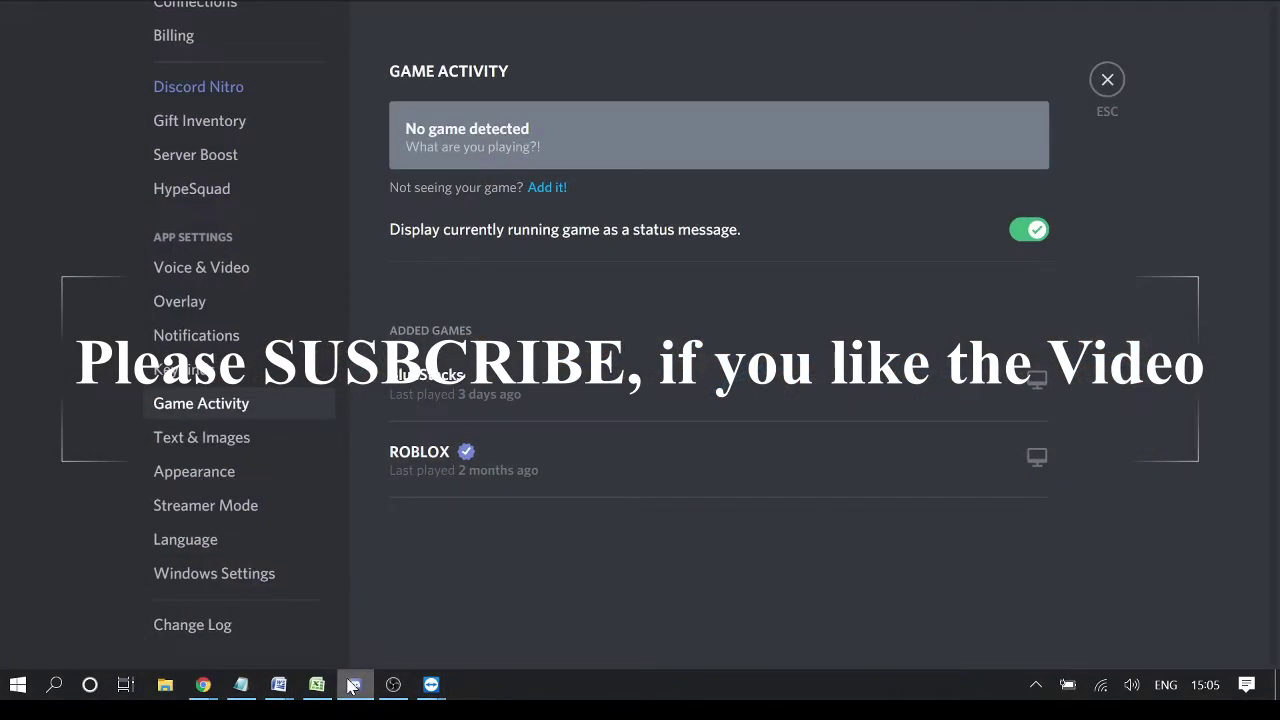
left_click(1107, 82)
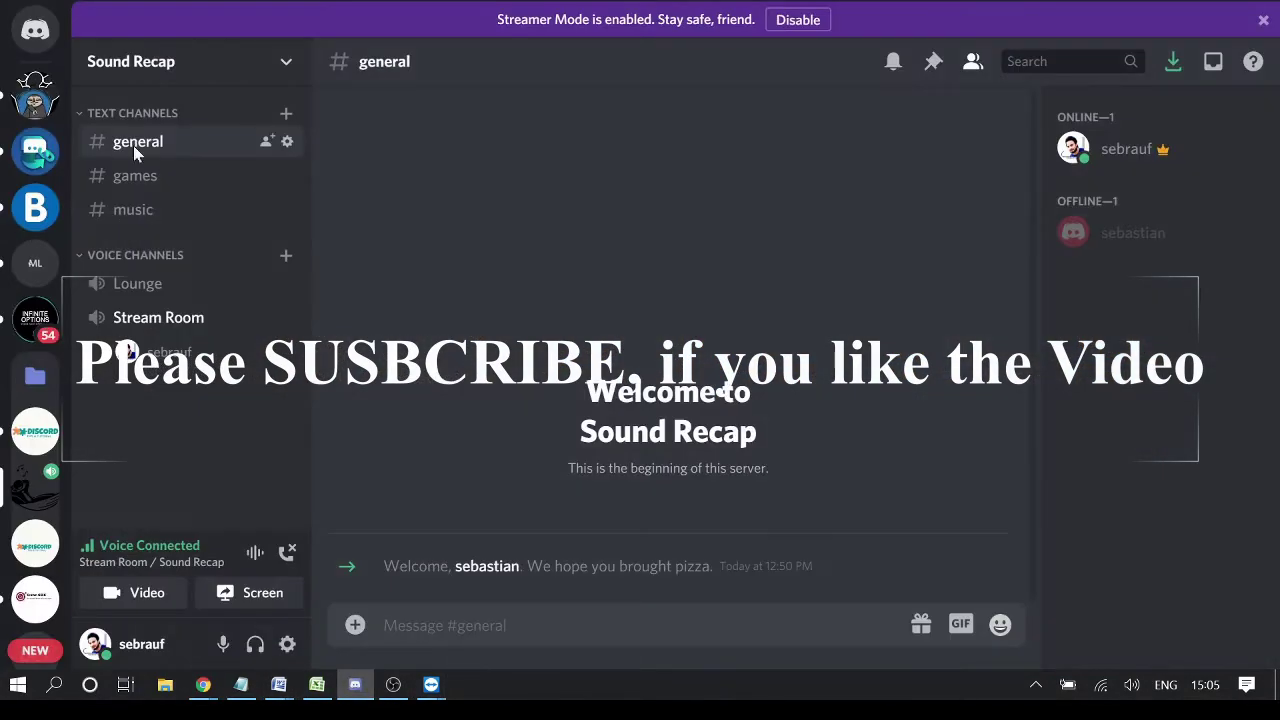
left_click(291, 553)
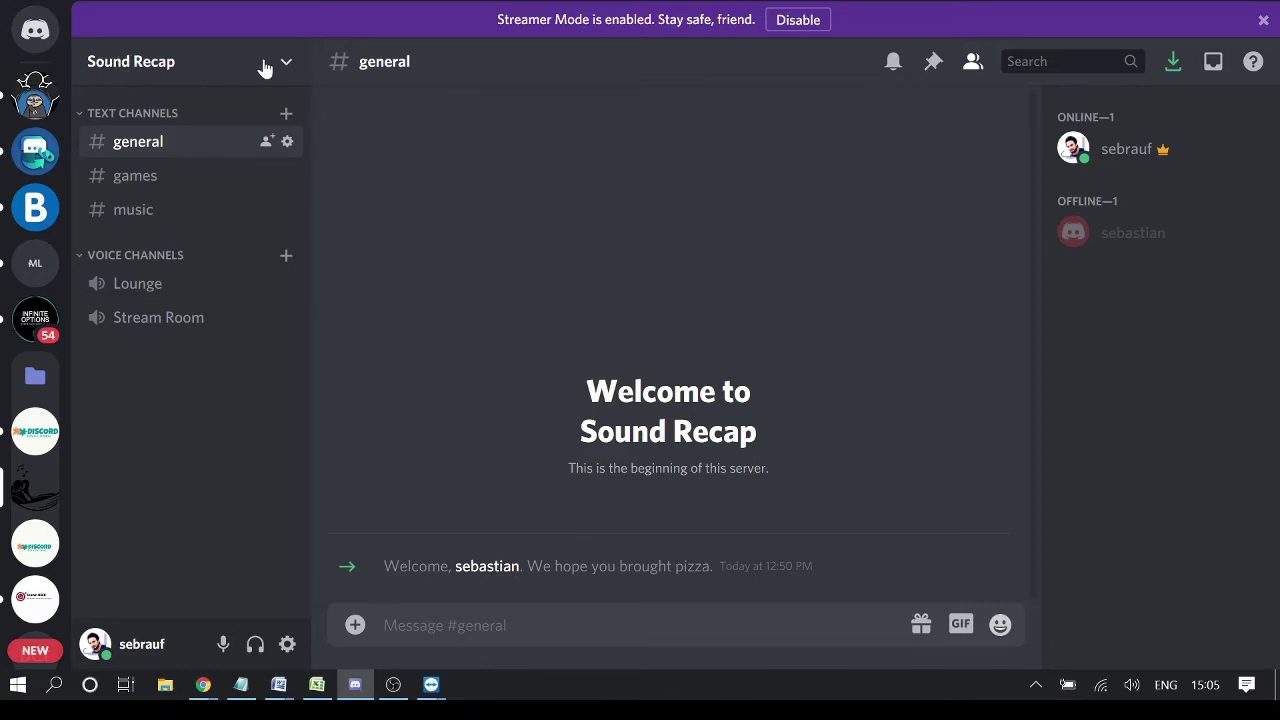
left_click(145, 330)
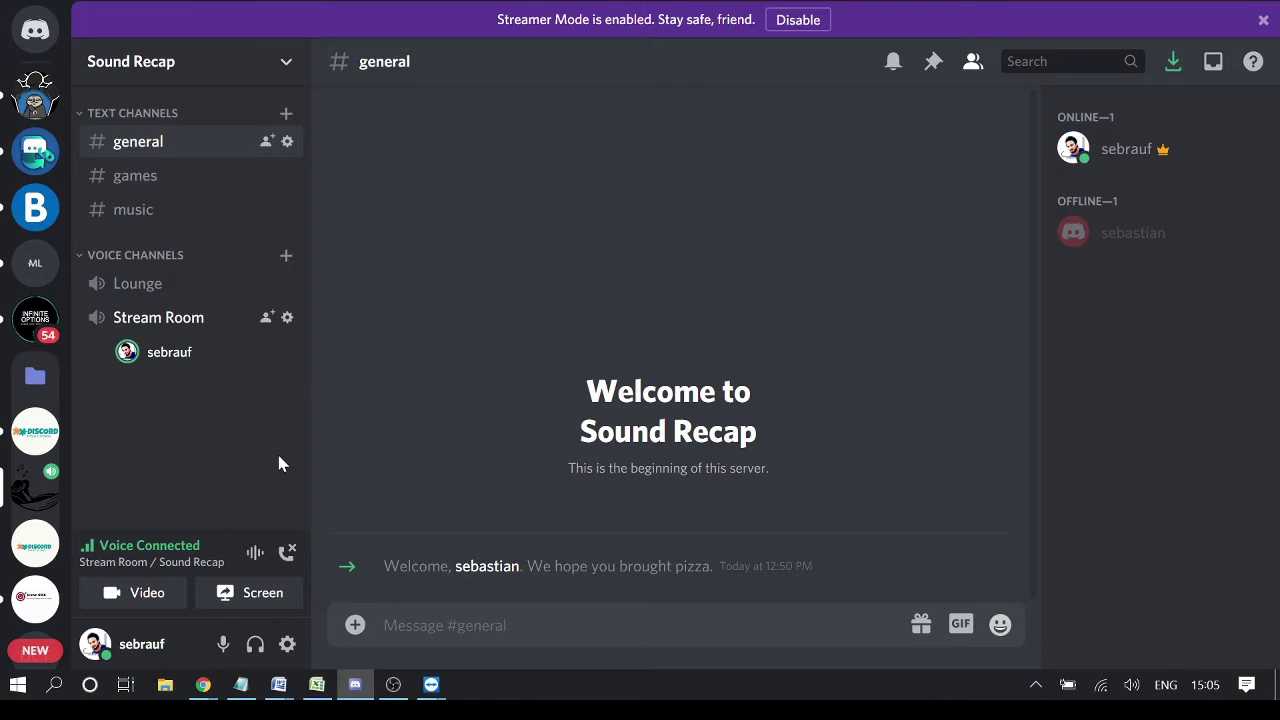
In Game Activity settings, add the running Google Chrome program as a game so it shows as Now playing.
left_click(288, 646)
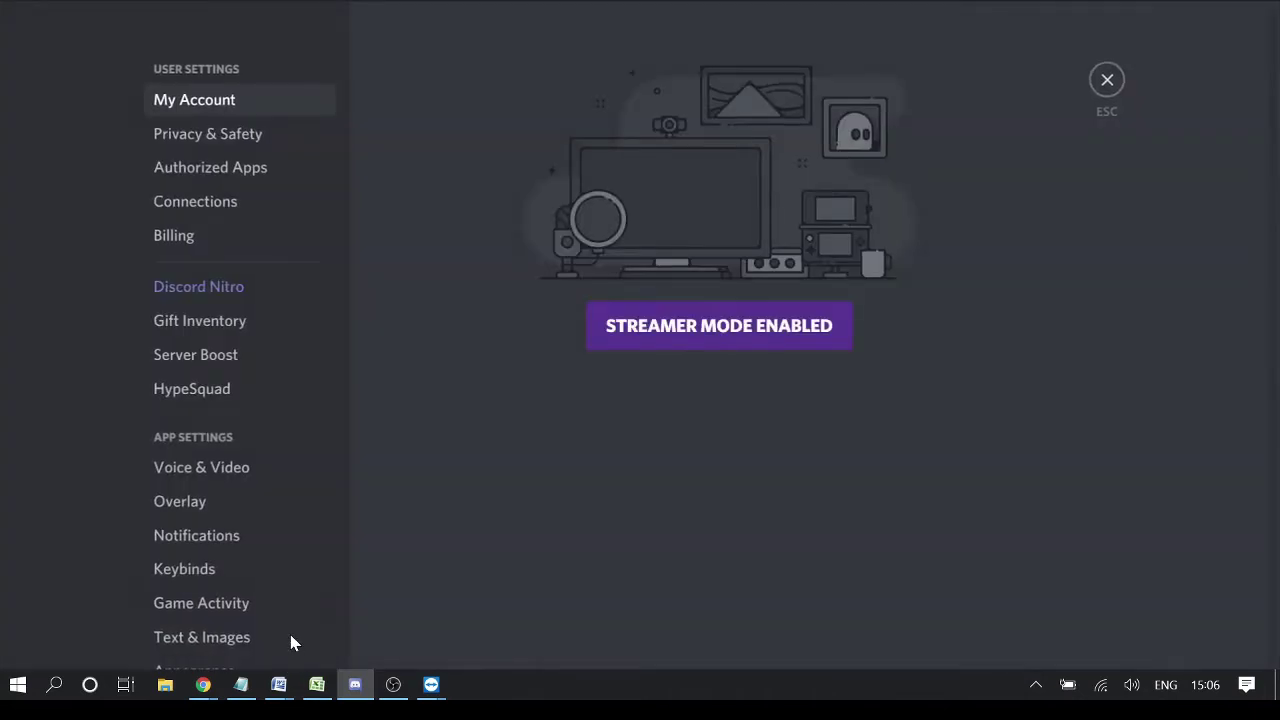
scroll(230, 360, "down", 2)
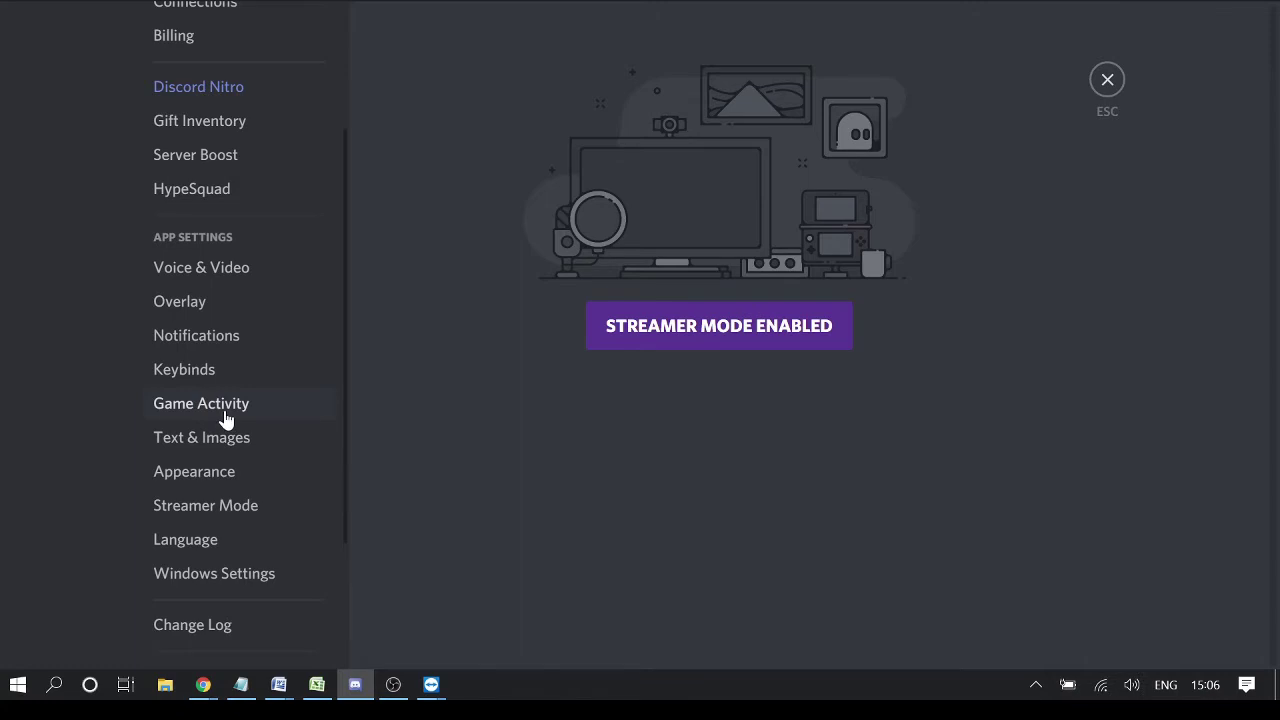
left_click(224, 414)
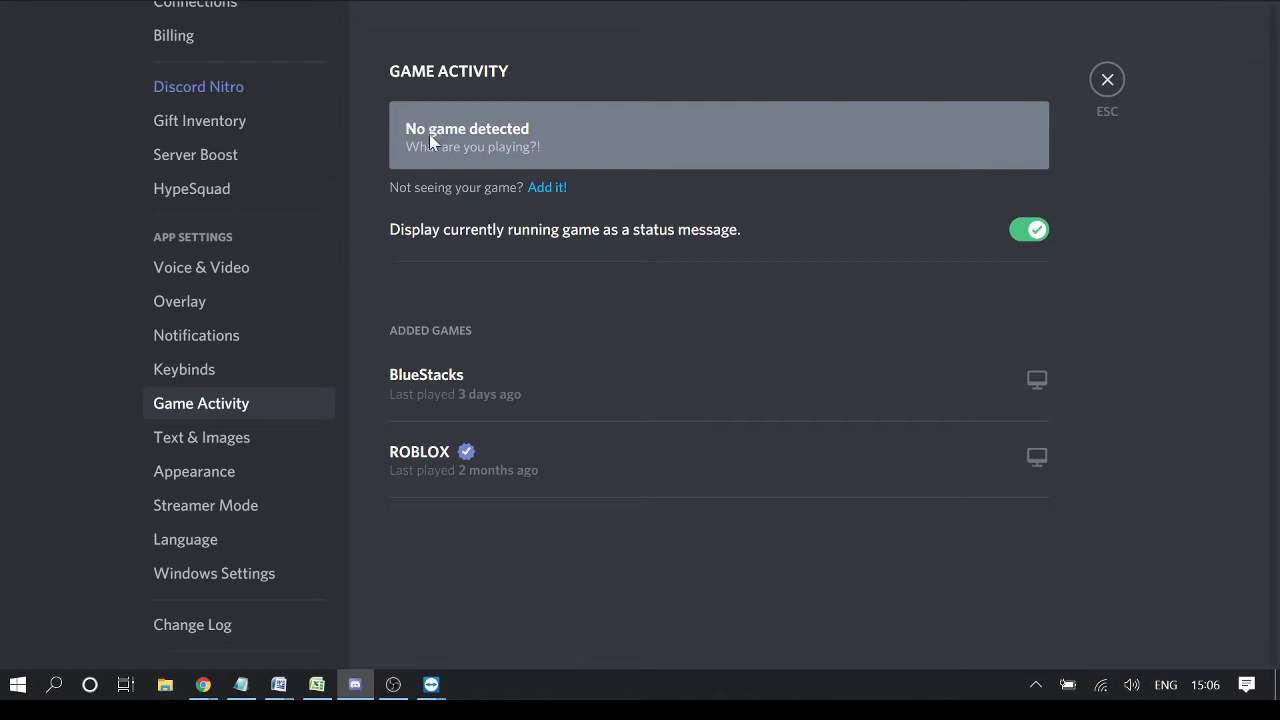
left_click(542, 189)
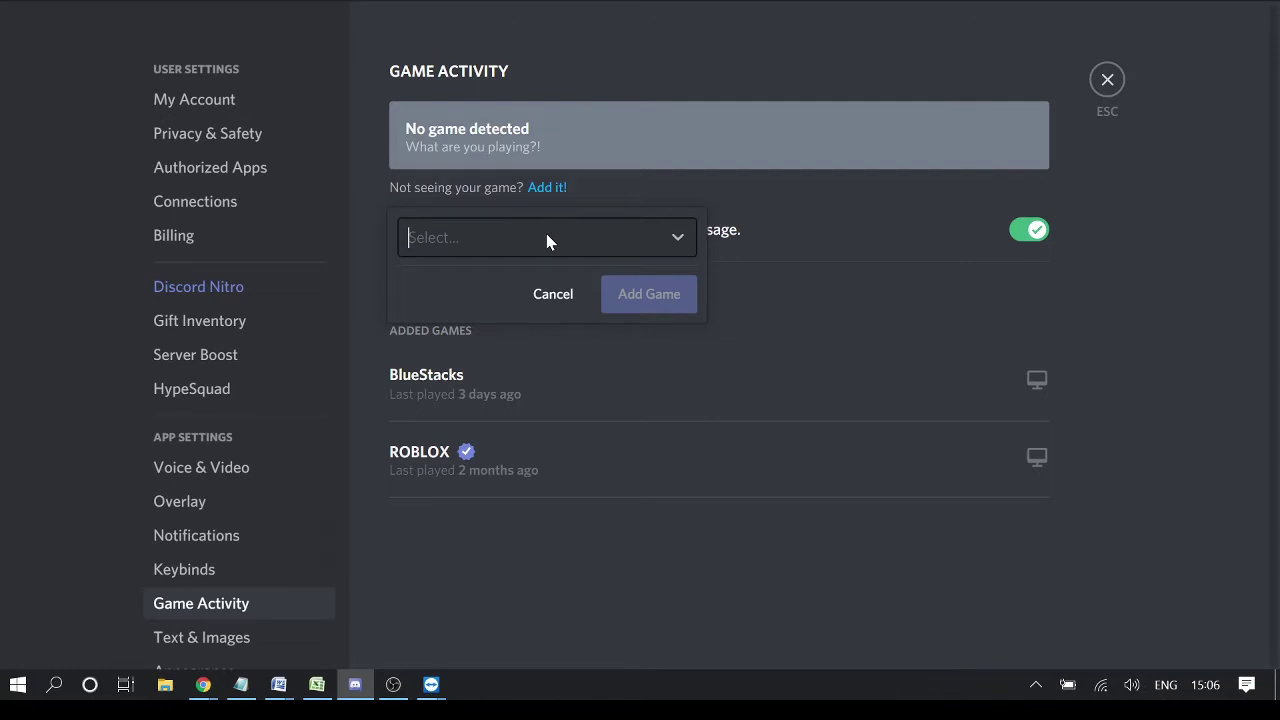
left_click(548, 241)
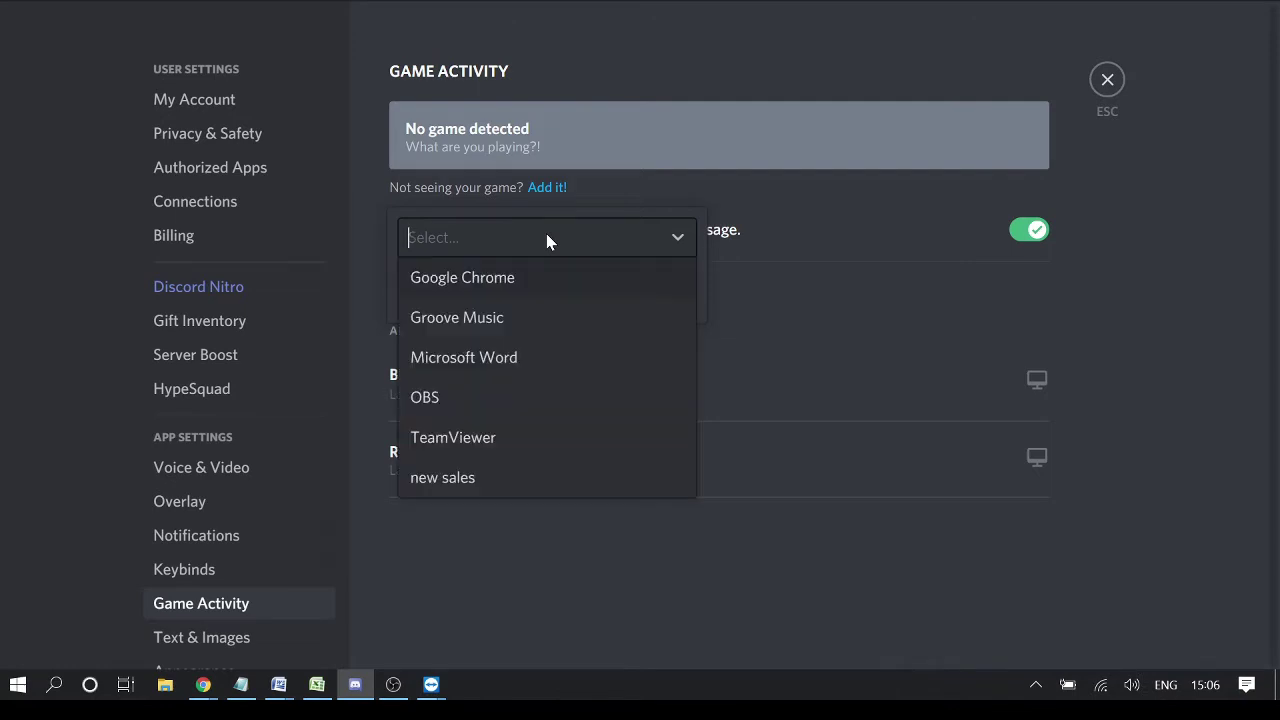
left_click(506, 284)
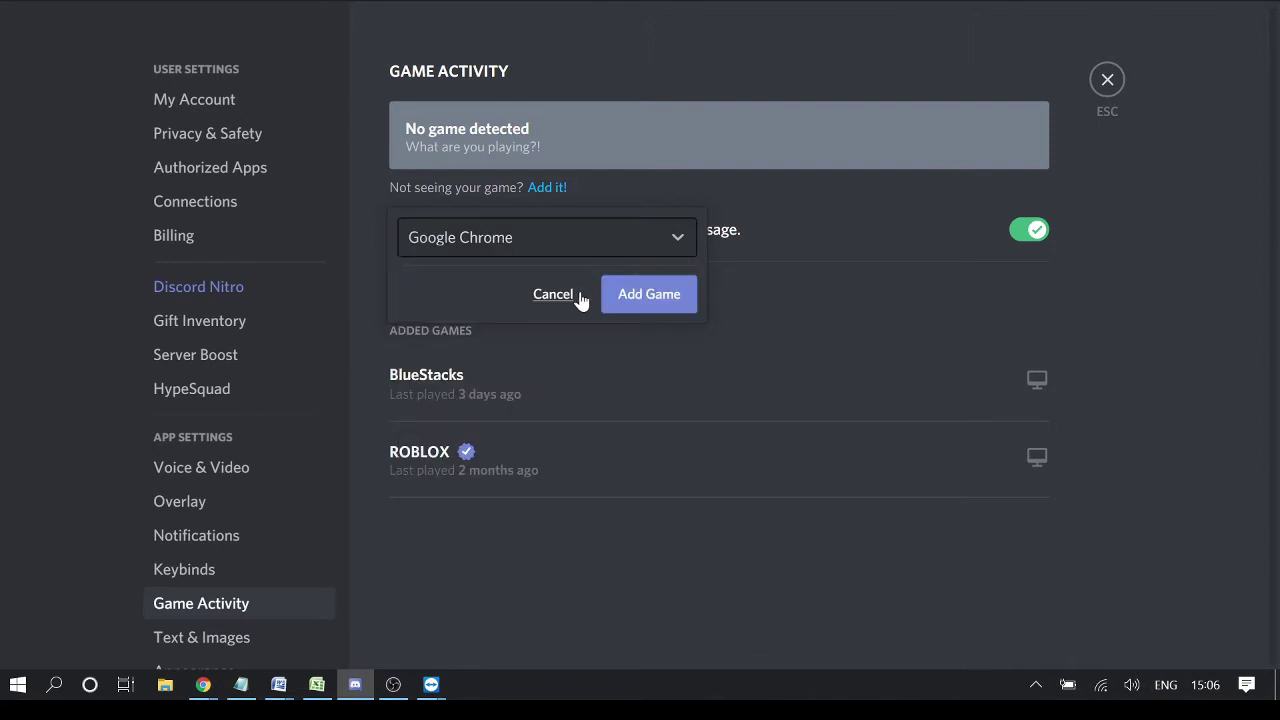
left_click(650, 297)
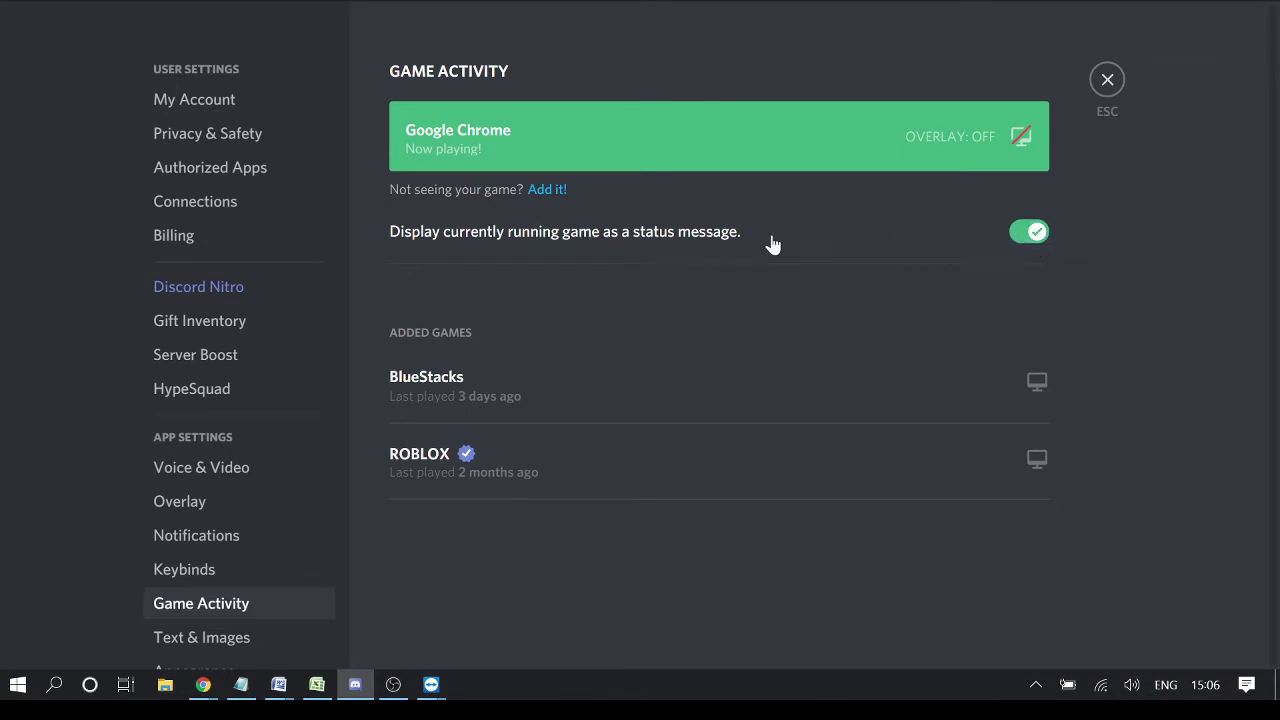
mouse_move(699, 149)
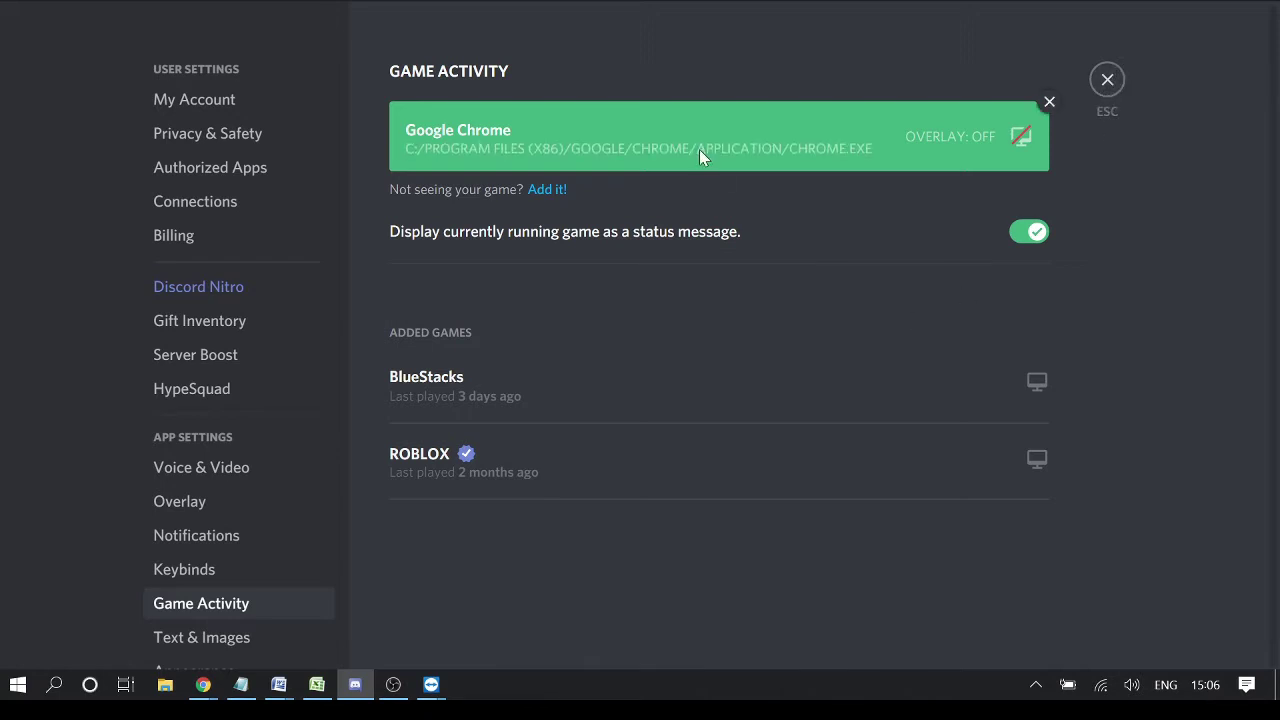
left_click(1110, 80)
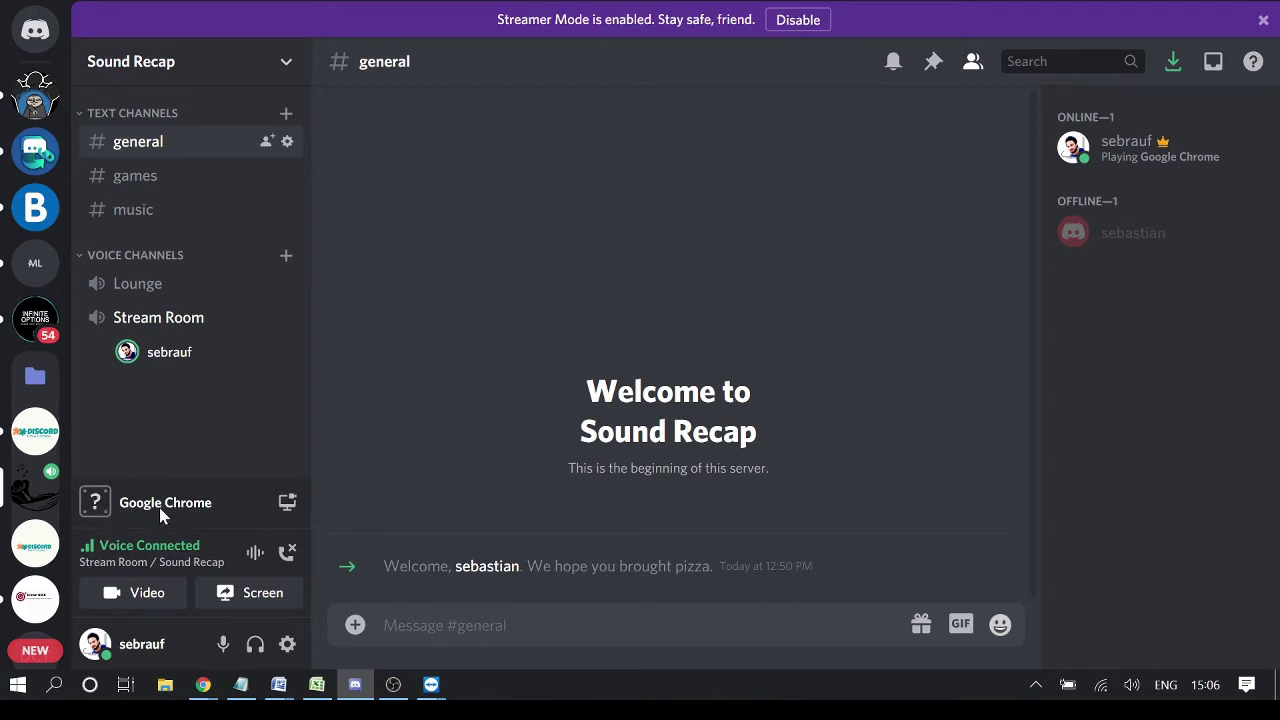
Go live with Google Chrome in Stream Room at 720p and 30 fps, then check the stream preview.
left_click(288, 503)
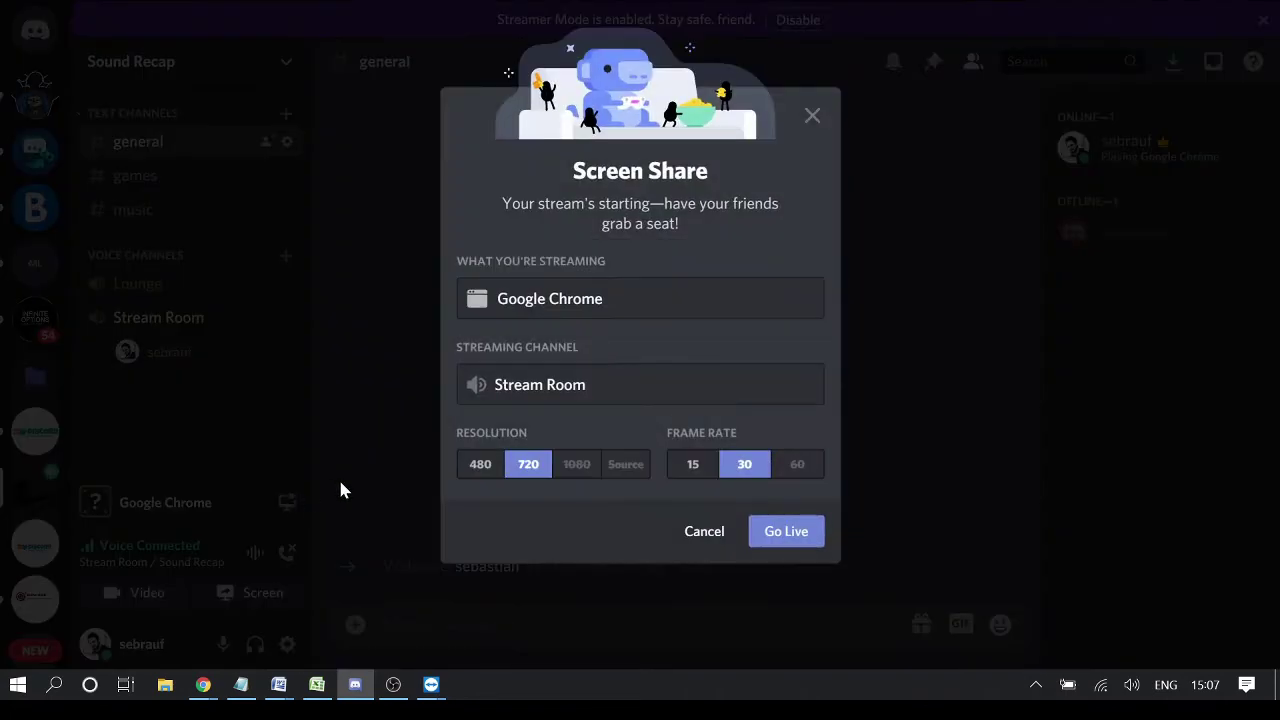
left_click(789, 535)
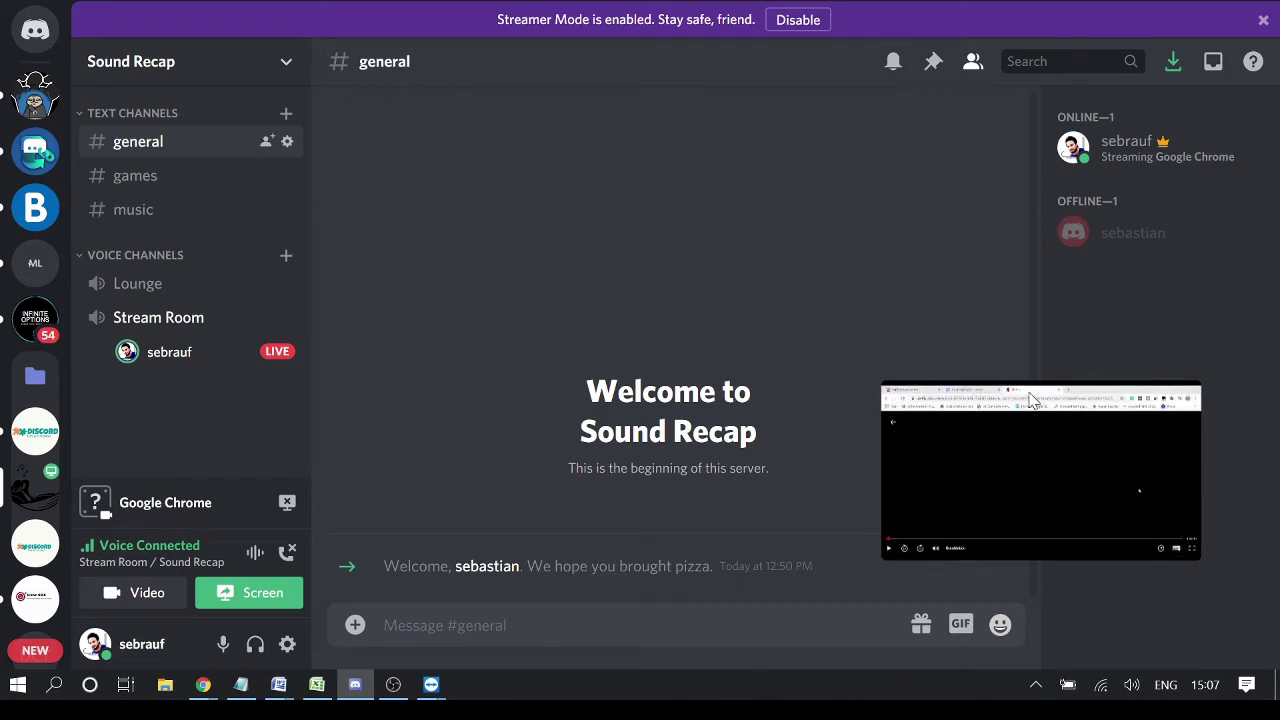
left_click(271, 363)
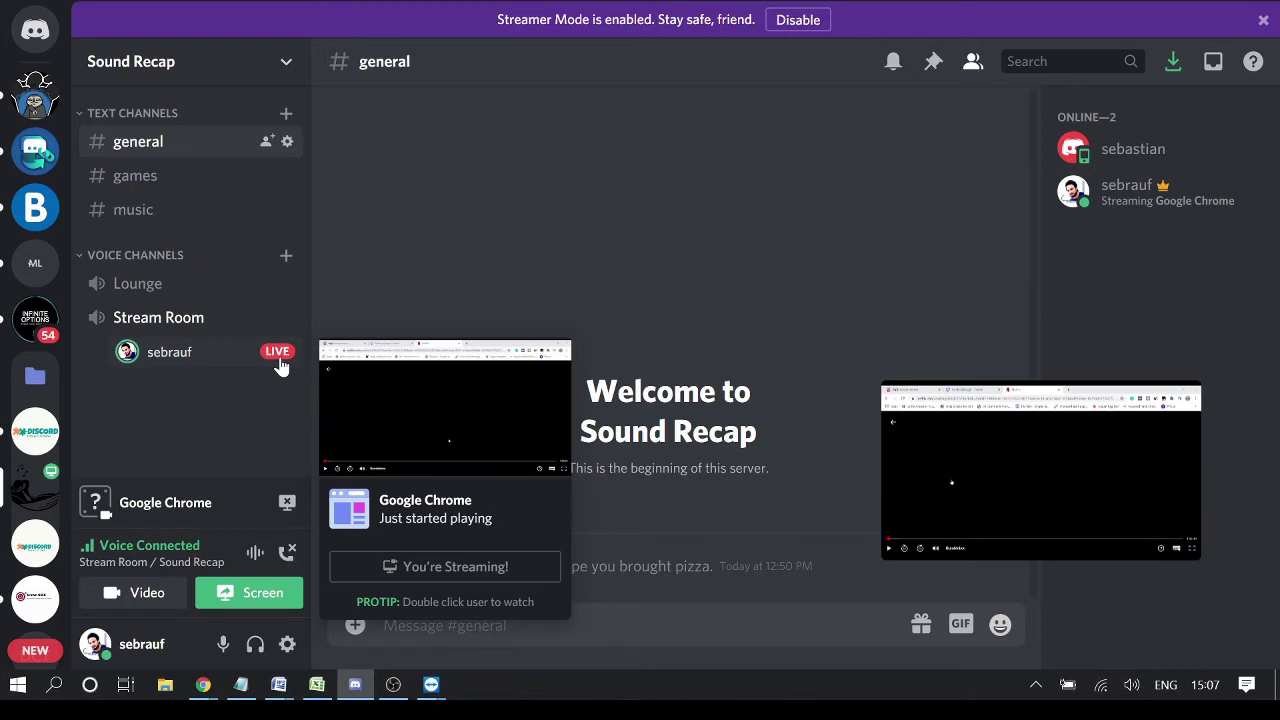
mouse_move(442, 695)
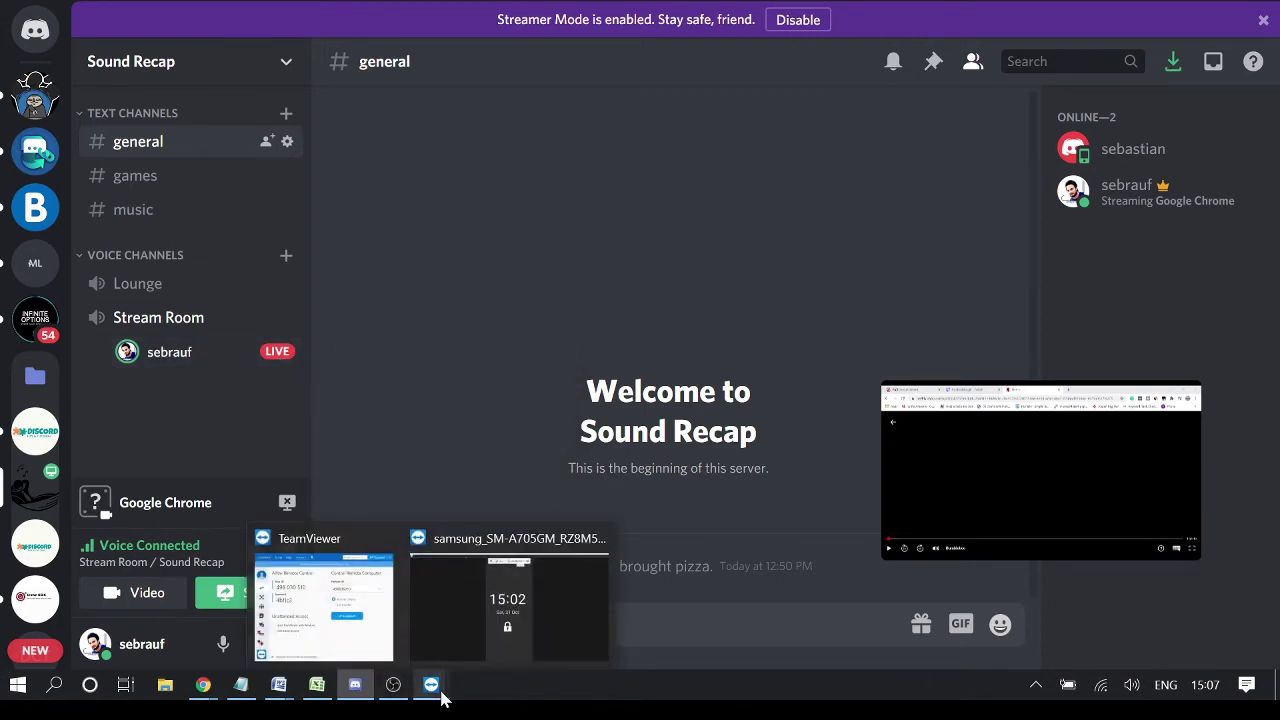
Open the live stream on the mirrored phone, then bring the Bumblebee Netflix player back to the front.
left_click(480, 628)
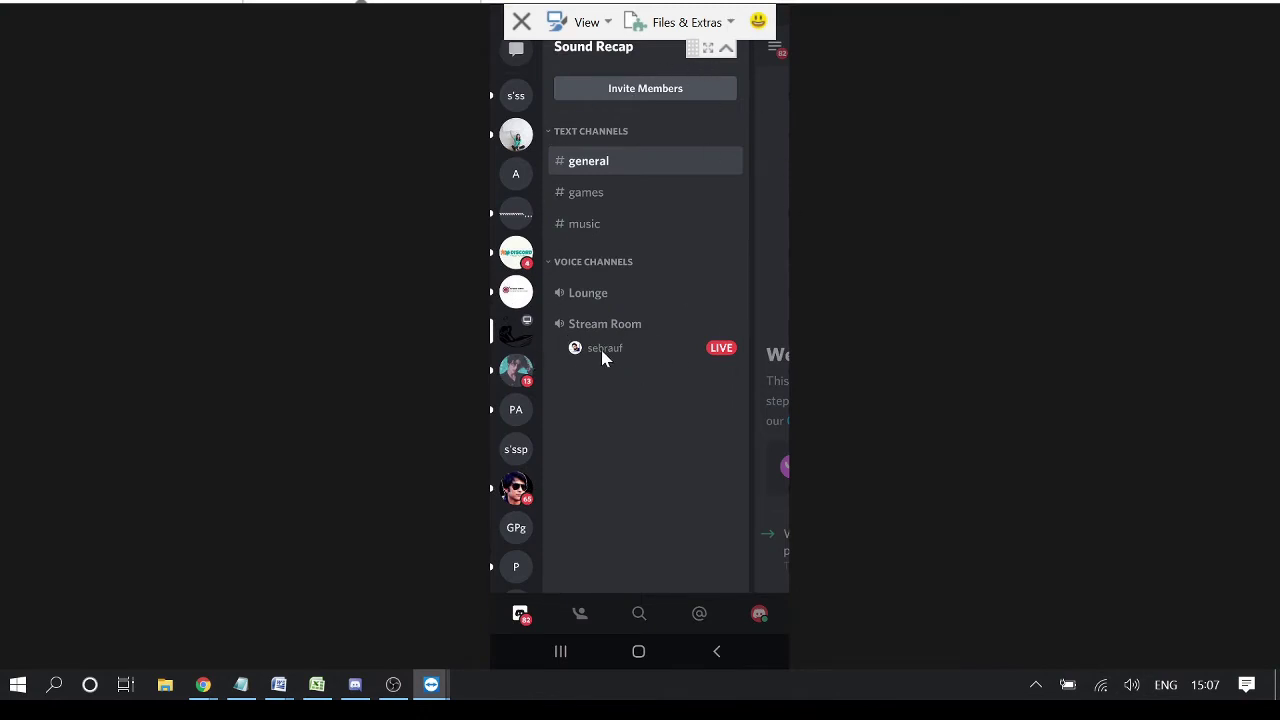
left_click(700, 352)
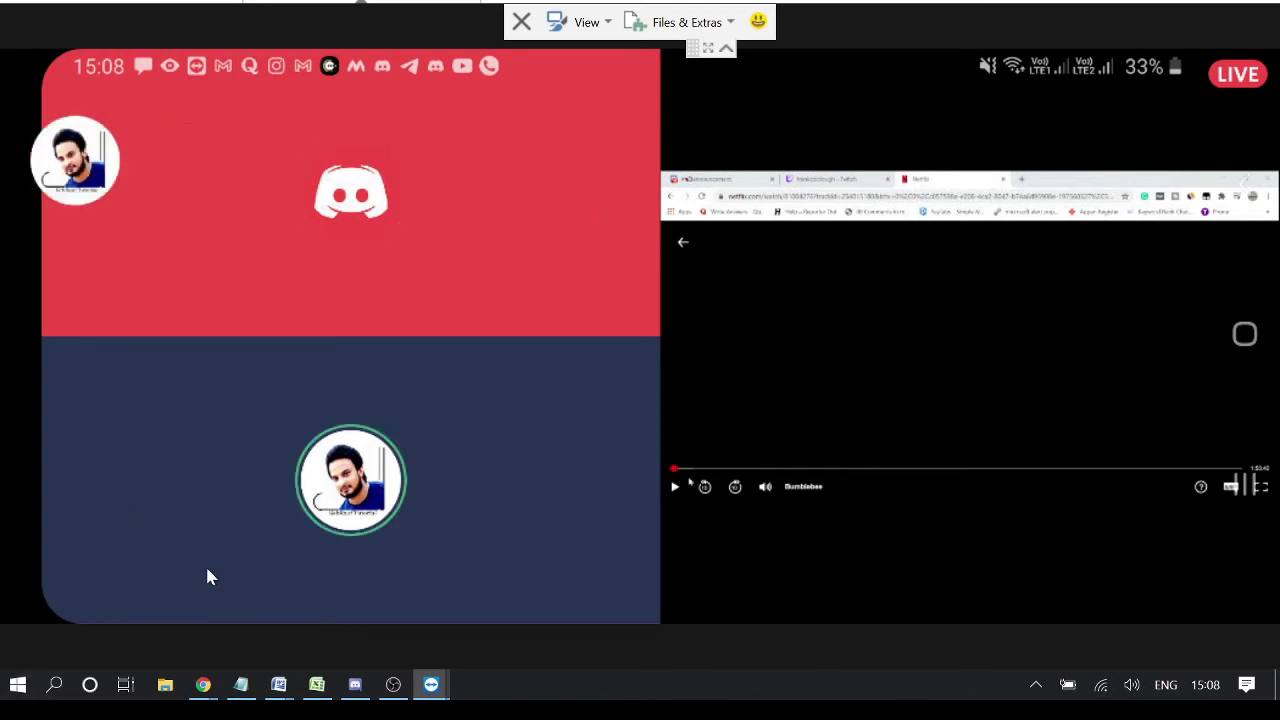
left_click(203, 684)
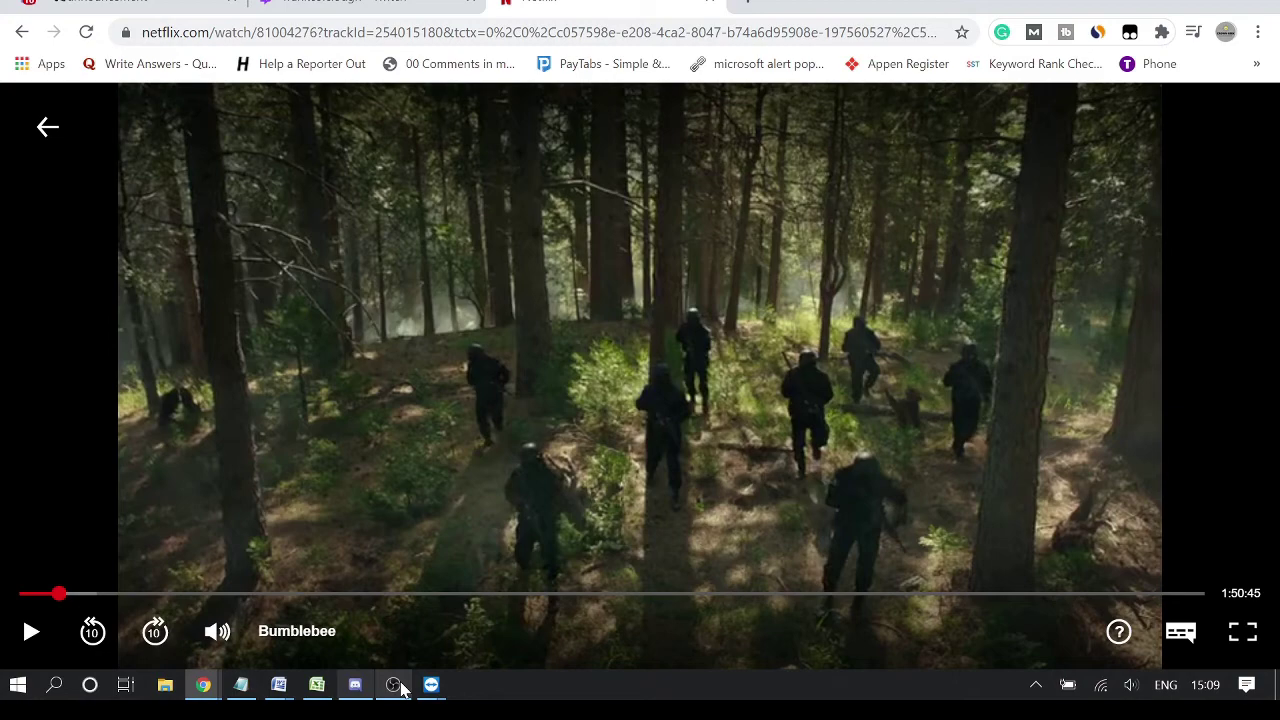
Shrink the phone mirror window beside Chrome and start Bumblebee playing on Netflix.
left_click(431, 684)
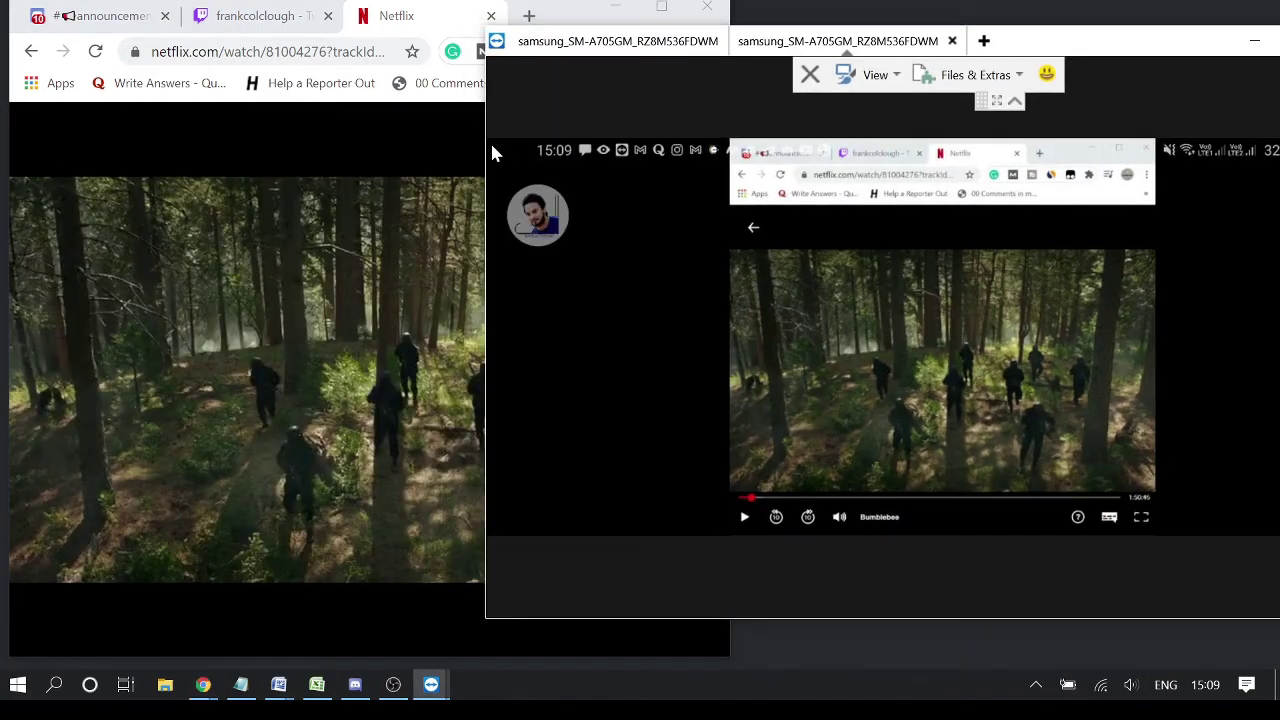
left_click_drag(490, 141, 651, 141)
left_click(245, 510)
left_click(245, 510)
left_click(245, 510)
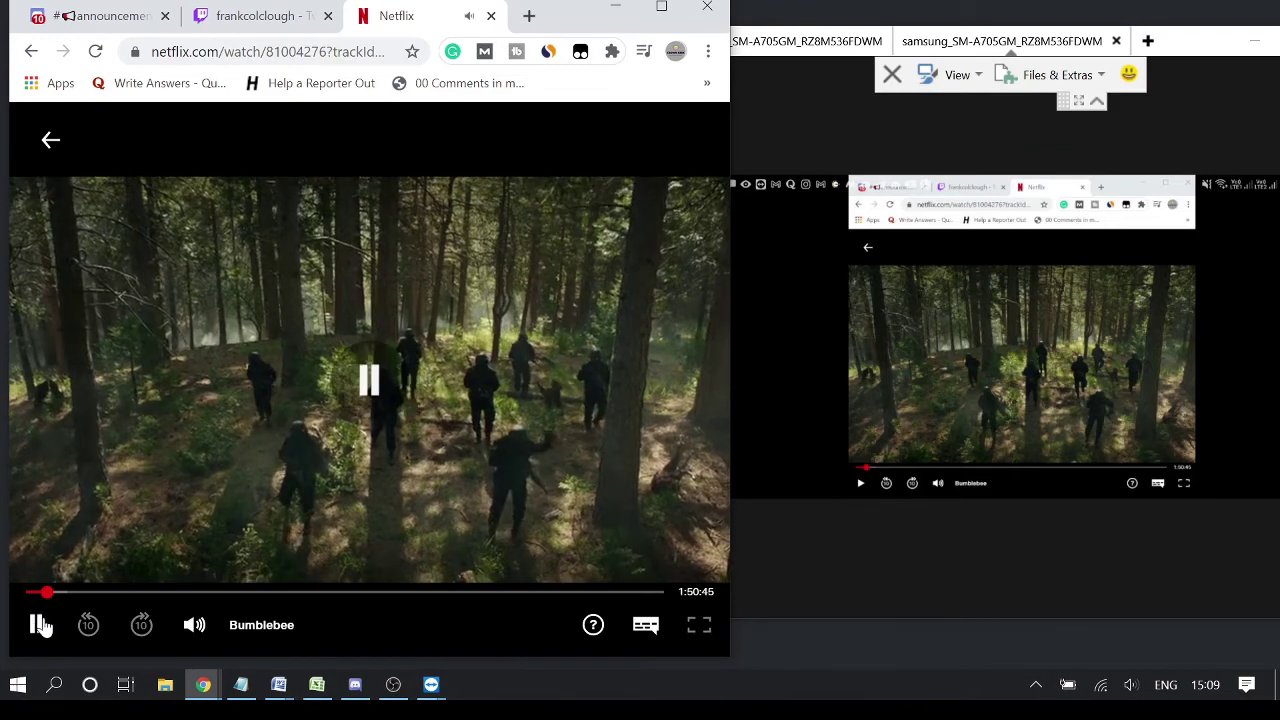
left_click(167, 443)
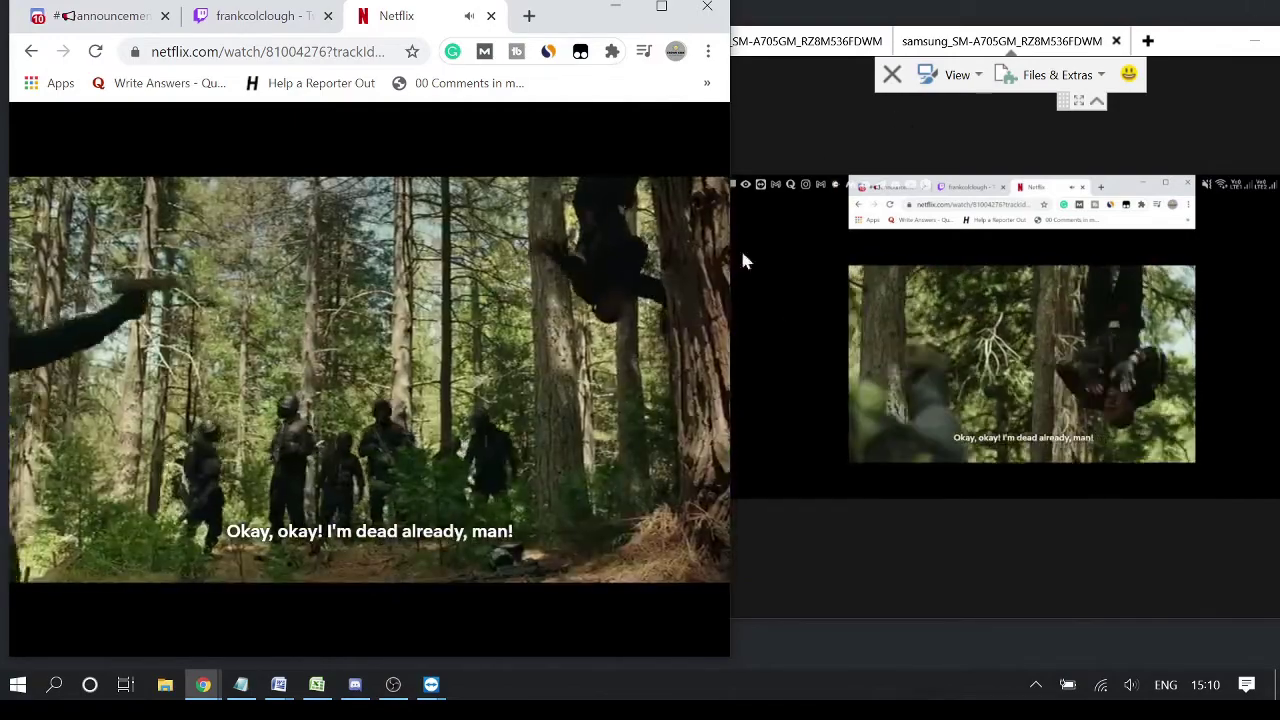
Pause Bumblebee with 1:50:16 remaining and switch over to Discord.
mouse_move(600, 422)
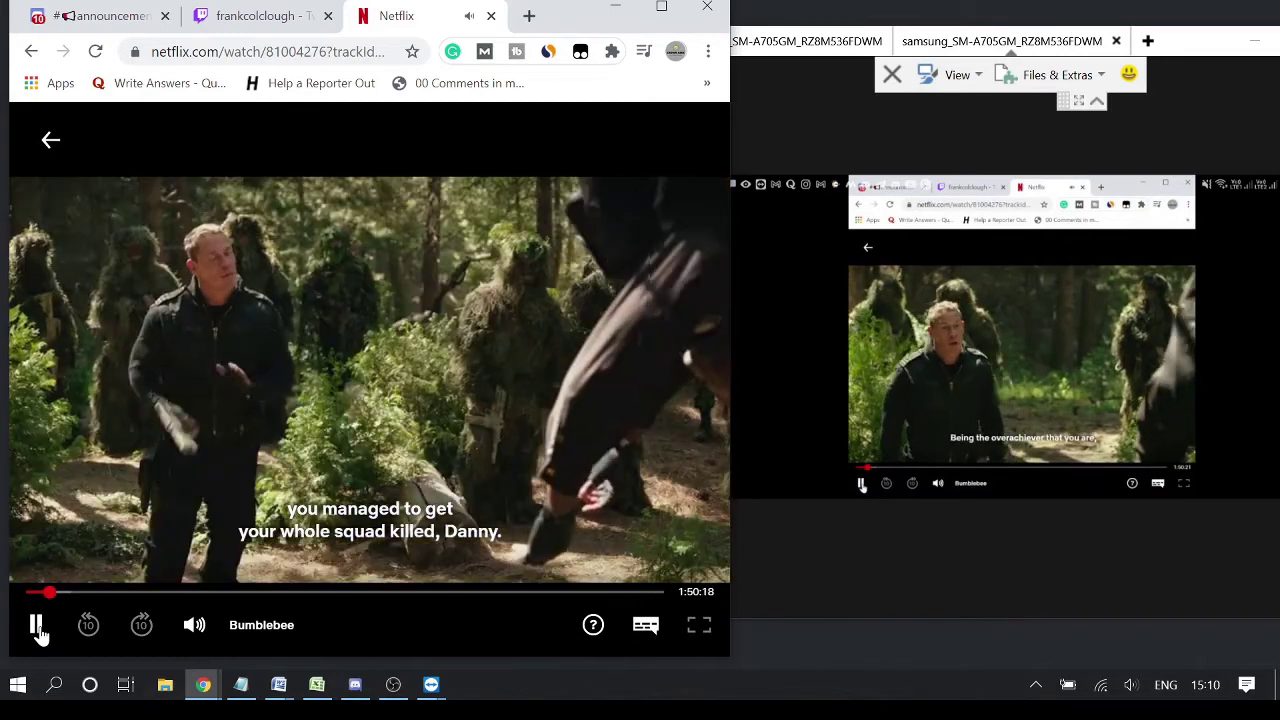
left_click(36, 626)
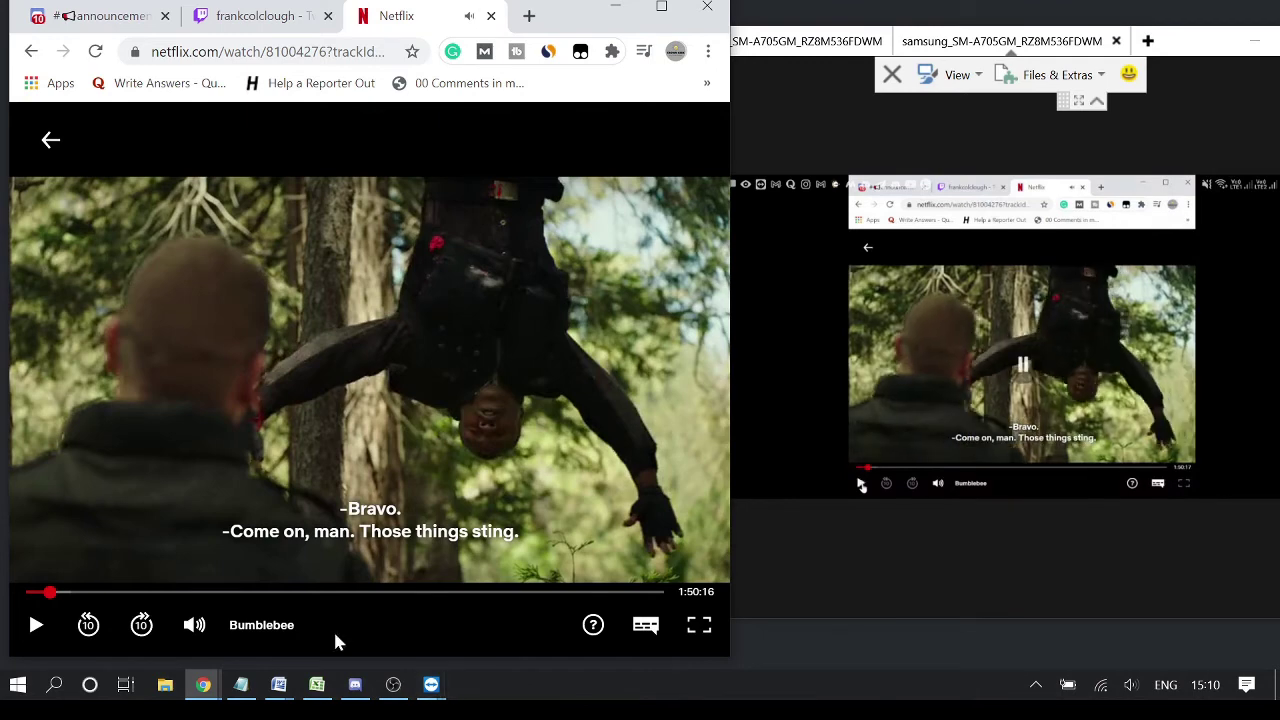
left_click(355, 684)
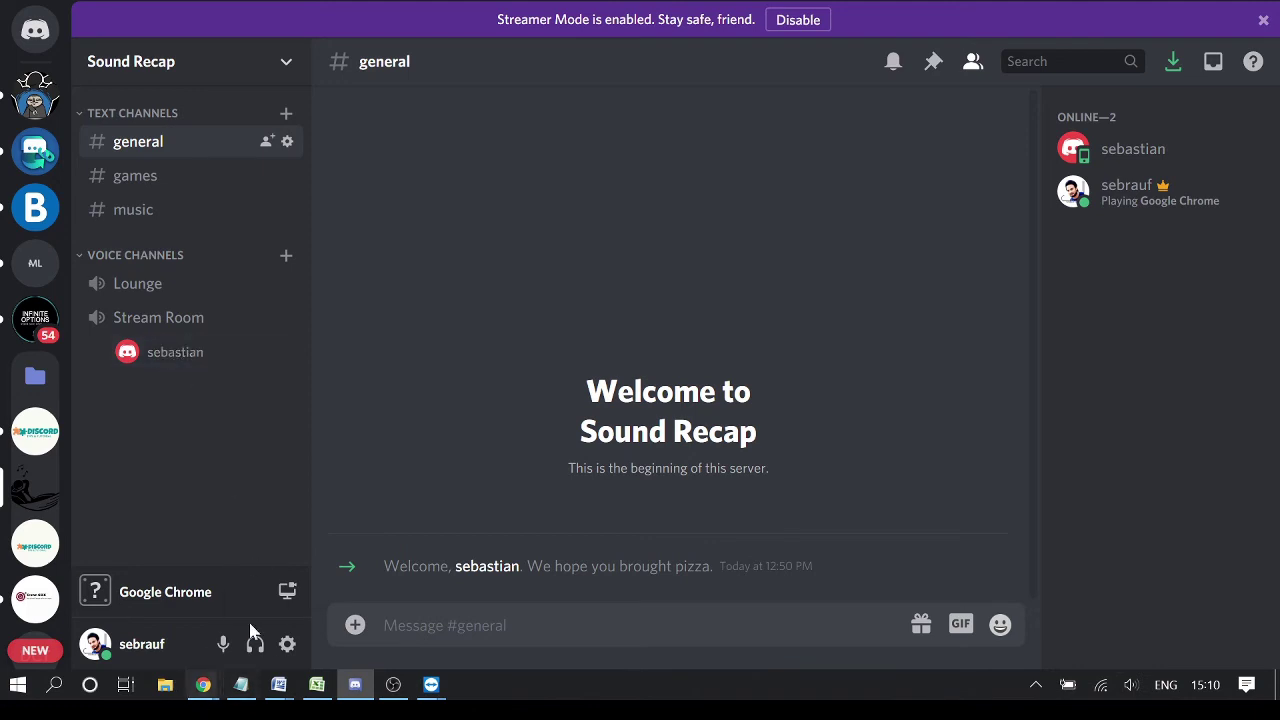
Remove Google Chrome from Game Activity, abandoning a first attempt to add a game.
left_click(287, 645)
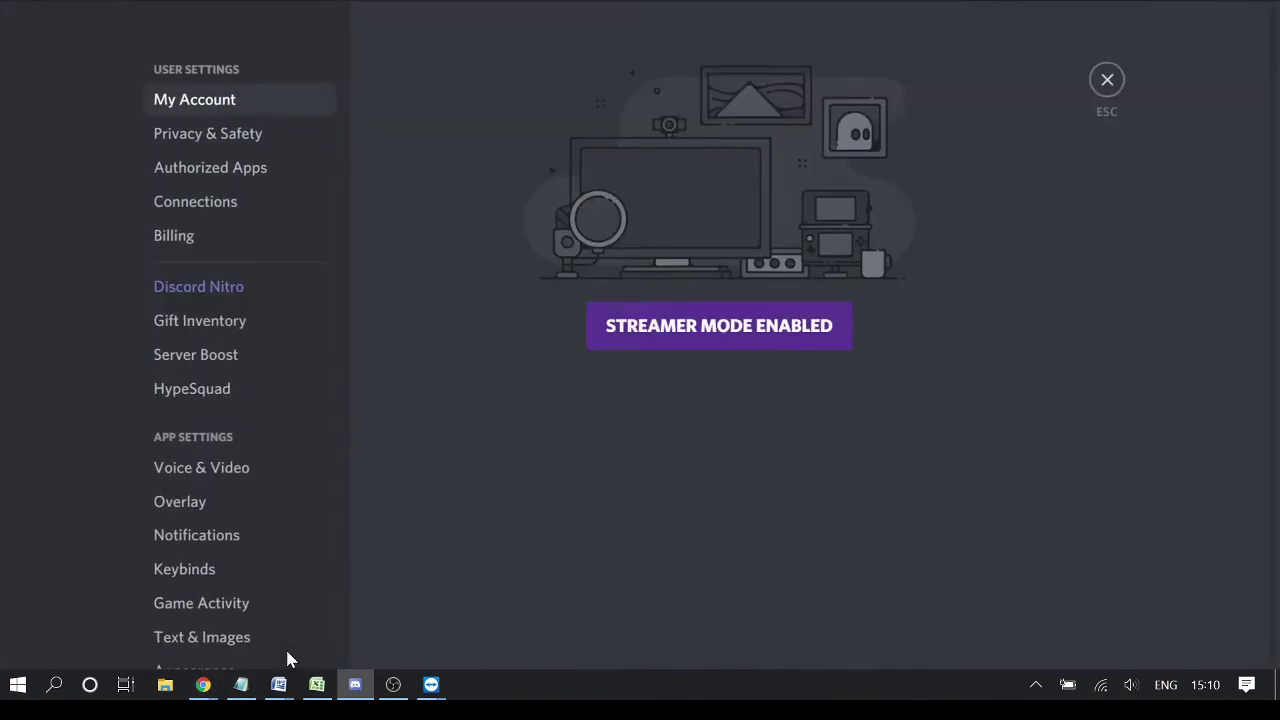
left_click(205, 610)
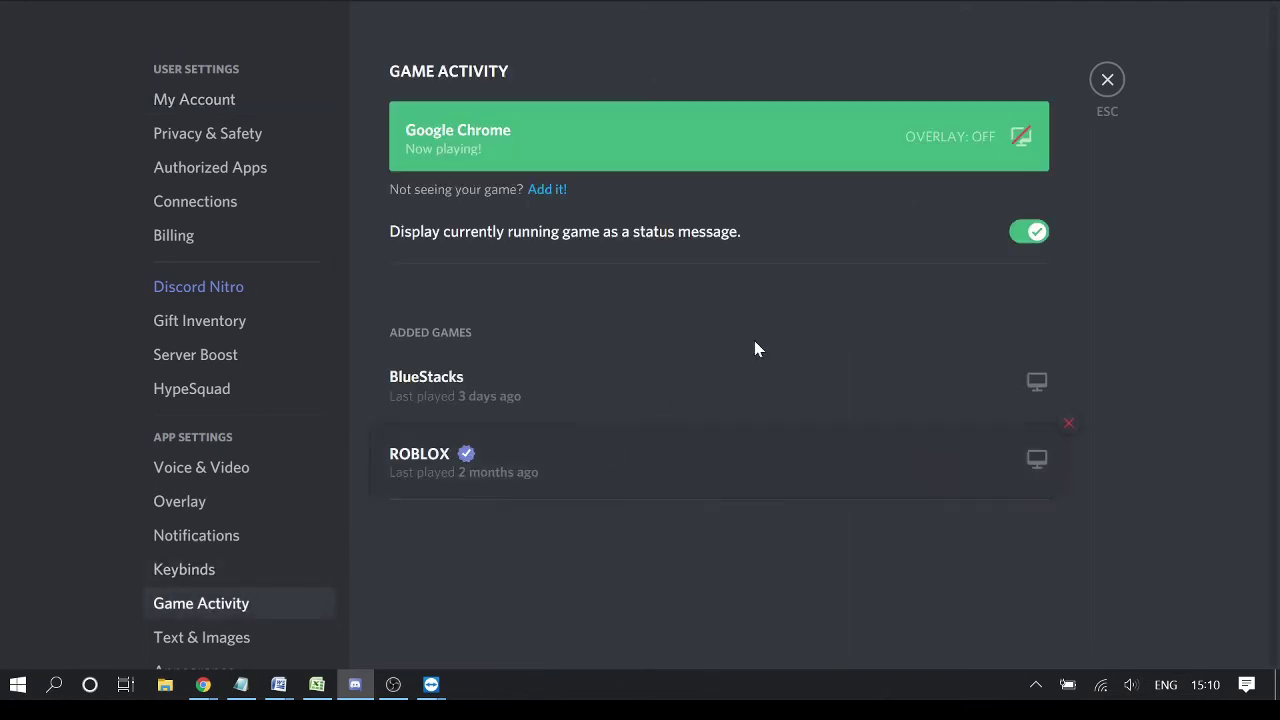
left_click(1049, 104)
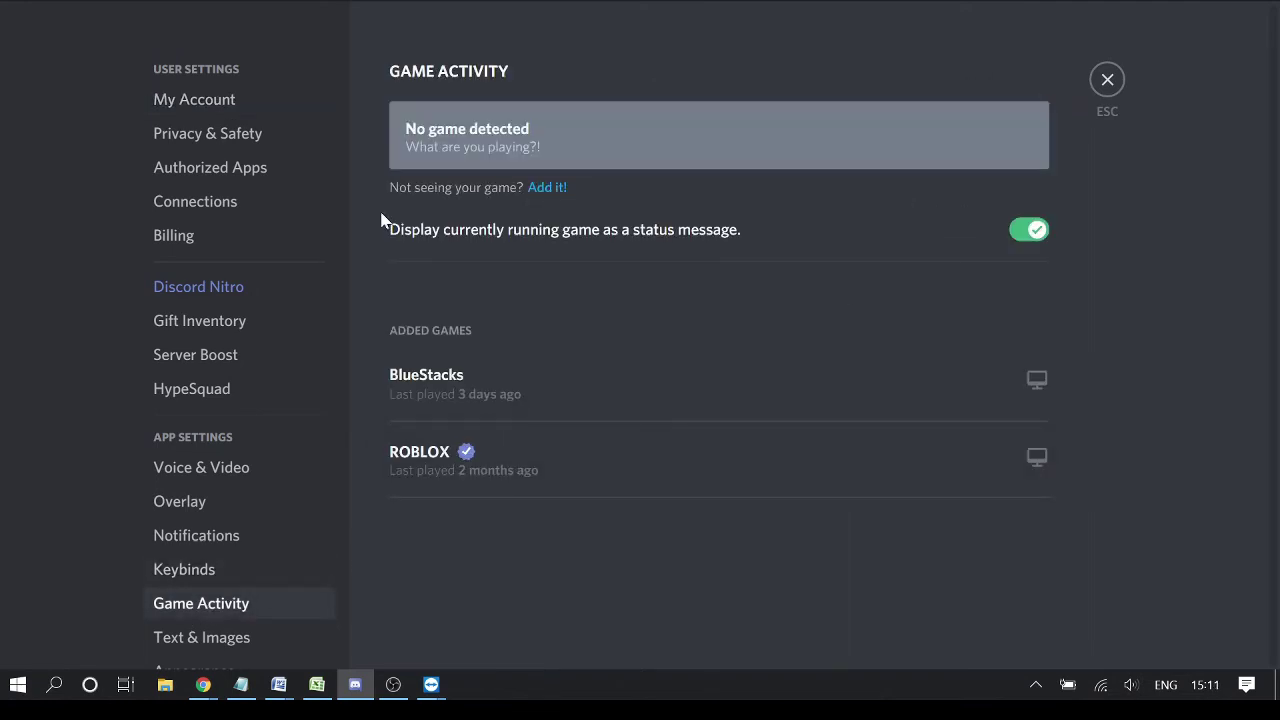
left_click(545, 188)
left_click(503, 243)
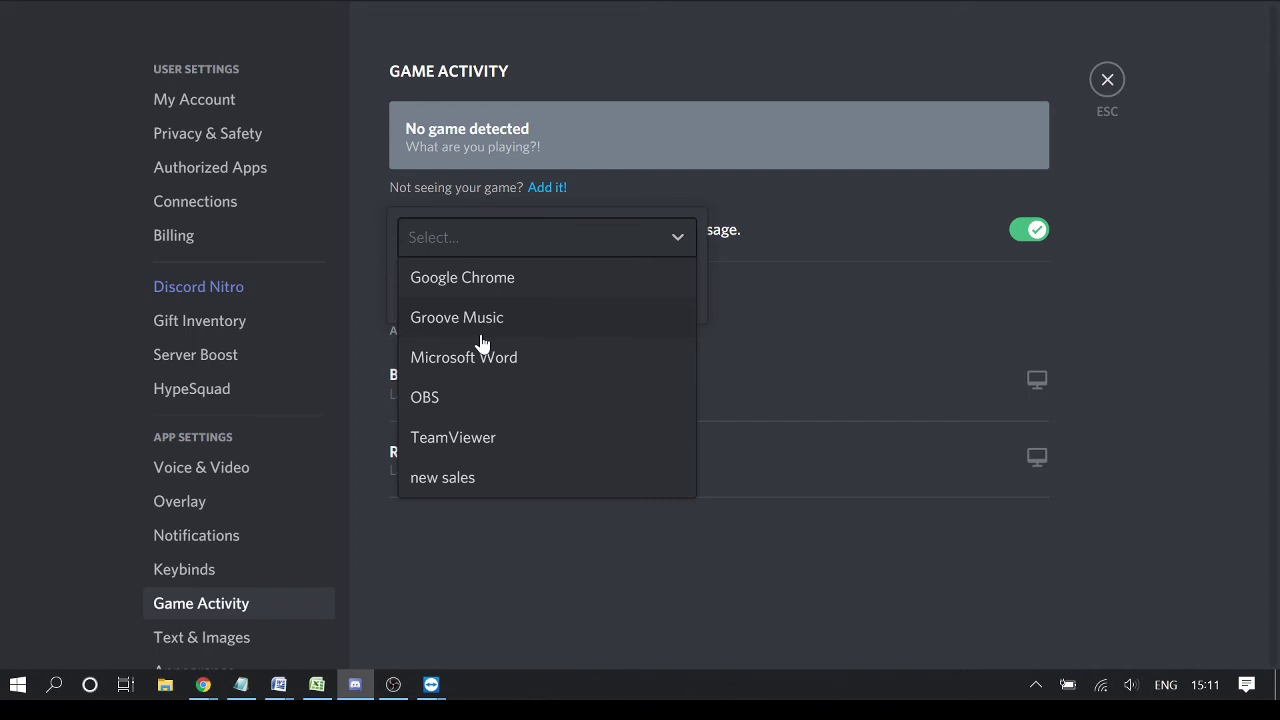
left_click(886, 268)
left_click(886, 270)
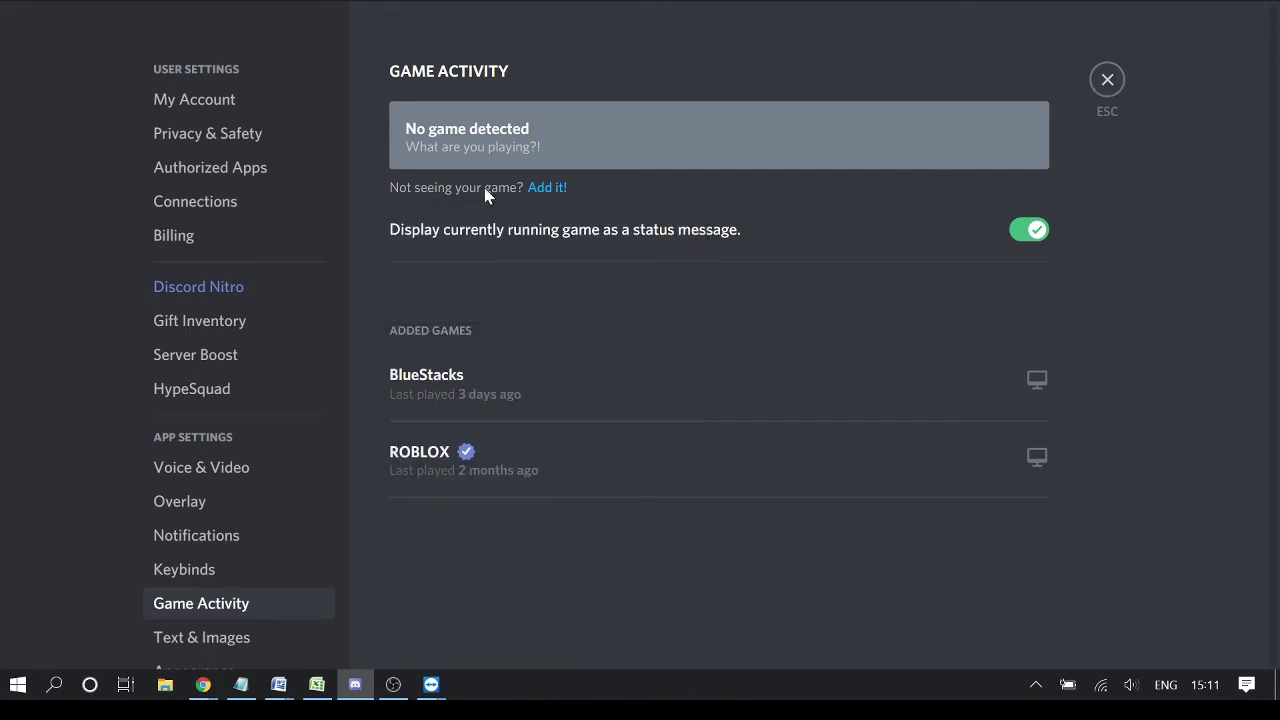
Re-add Google Chrome from the running programs as the game and close settings.
left_click(549, 190)
left_click(491, 245)
left_click(476, 280)
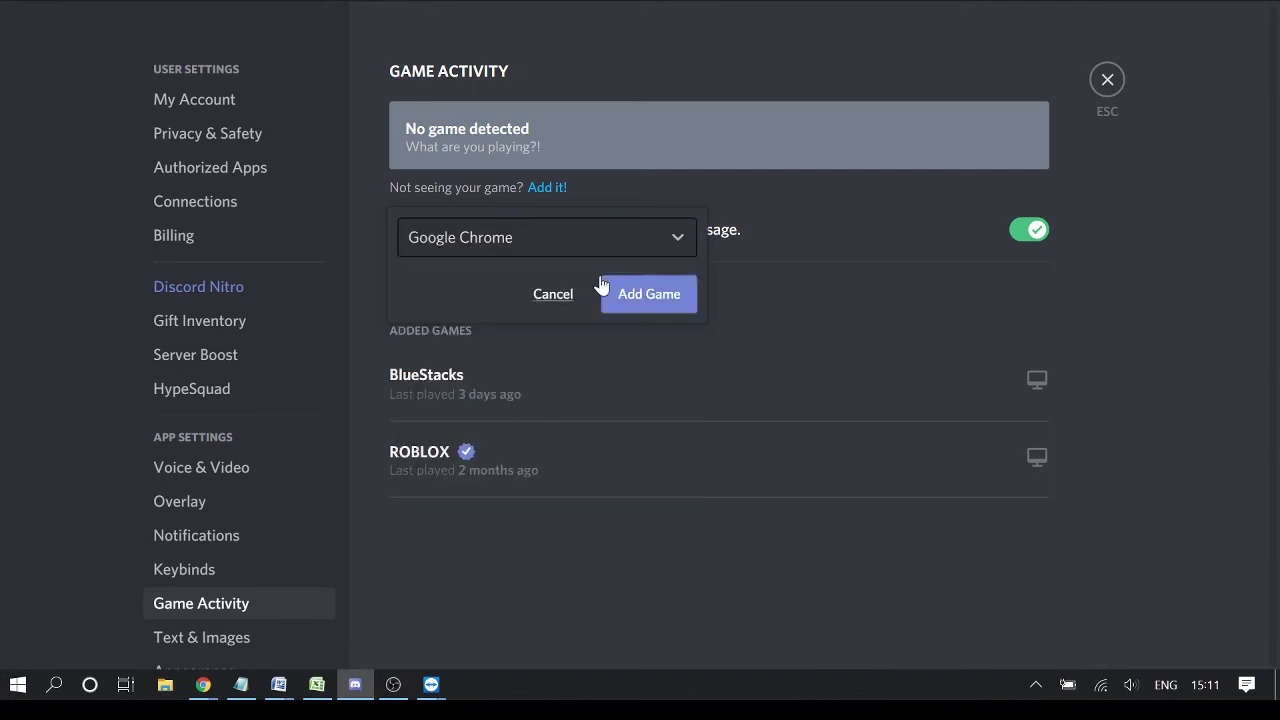
left_click(637, 298)
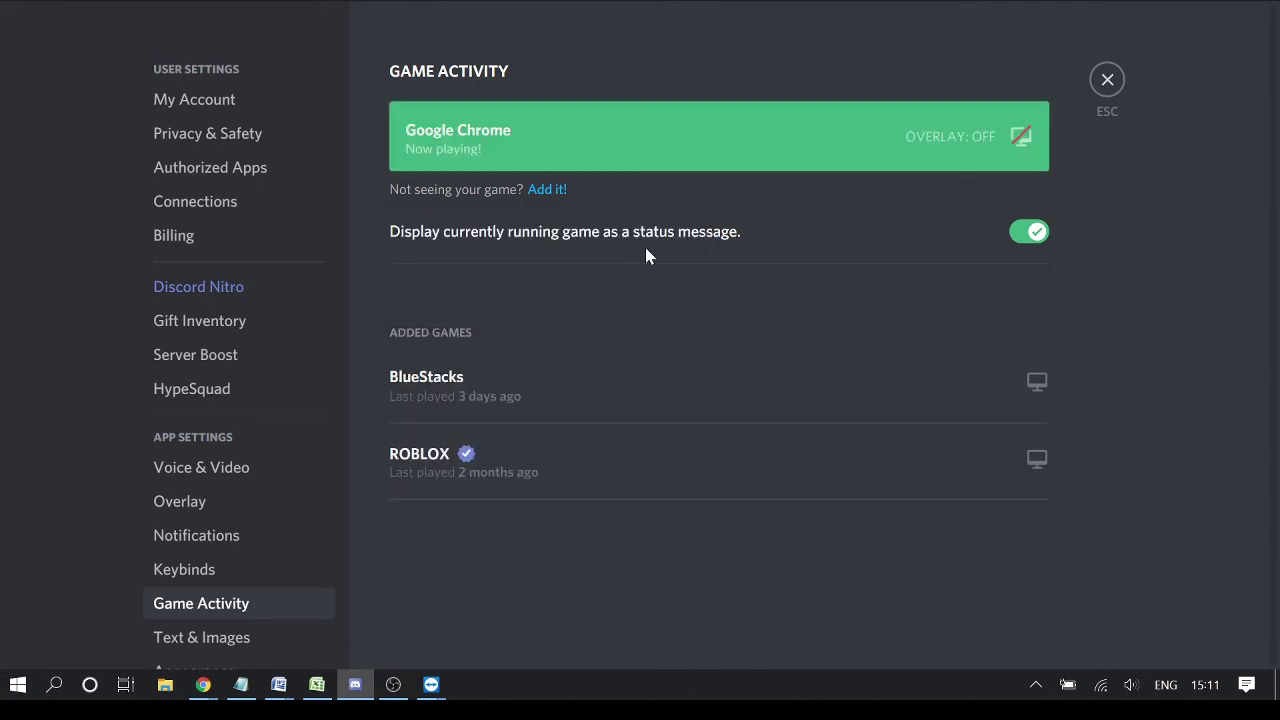
left_click(1108, 82)
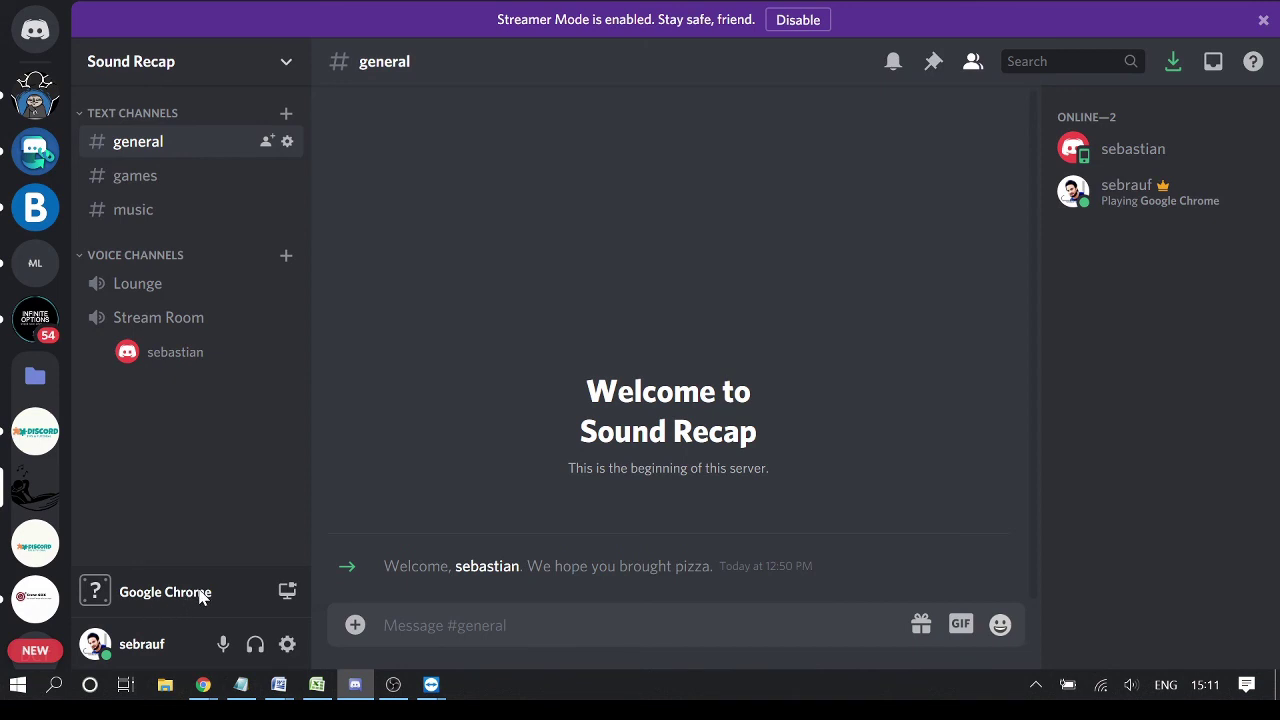
Join and then leave Stream Room, and open the Screen Share dialog for Google Chrome.
left_click(158, 317)
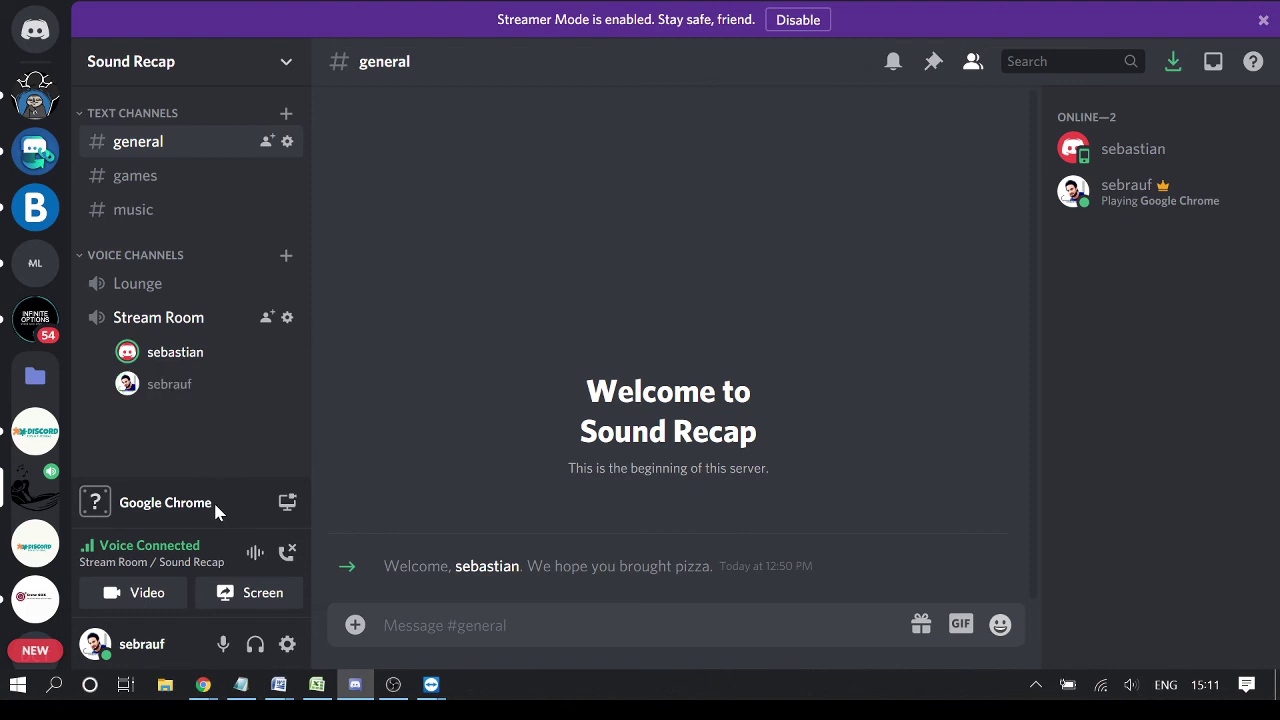
left_click(288, 554)
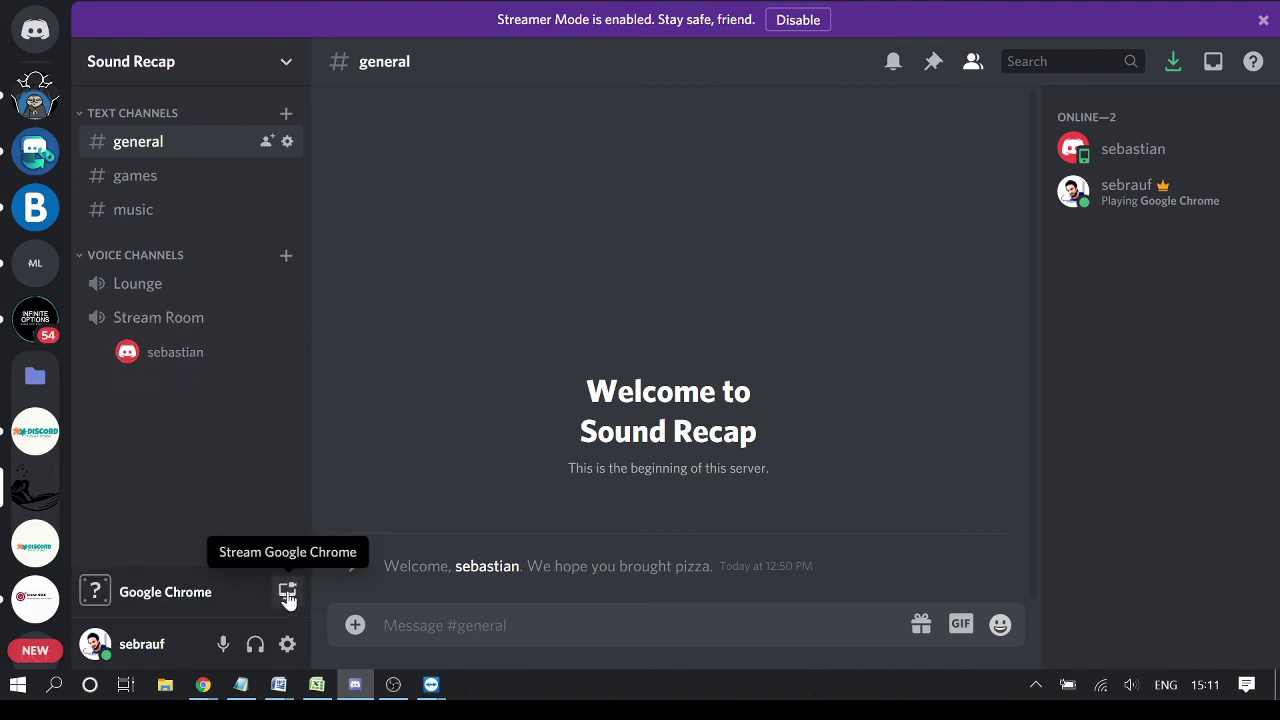
left_click(288, 594)
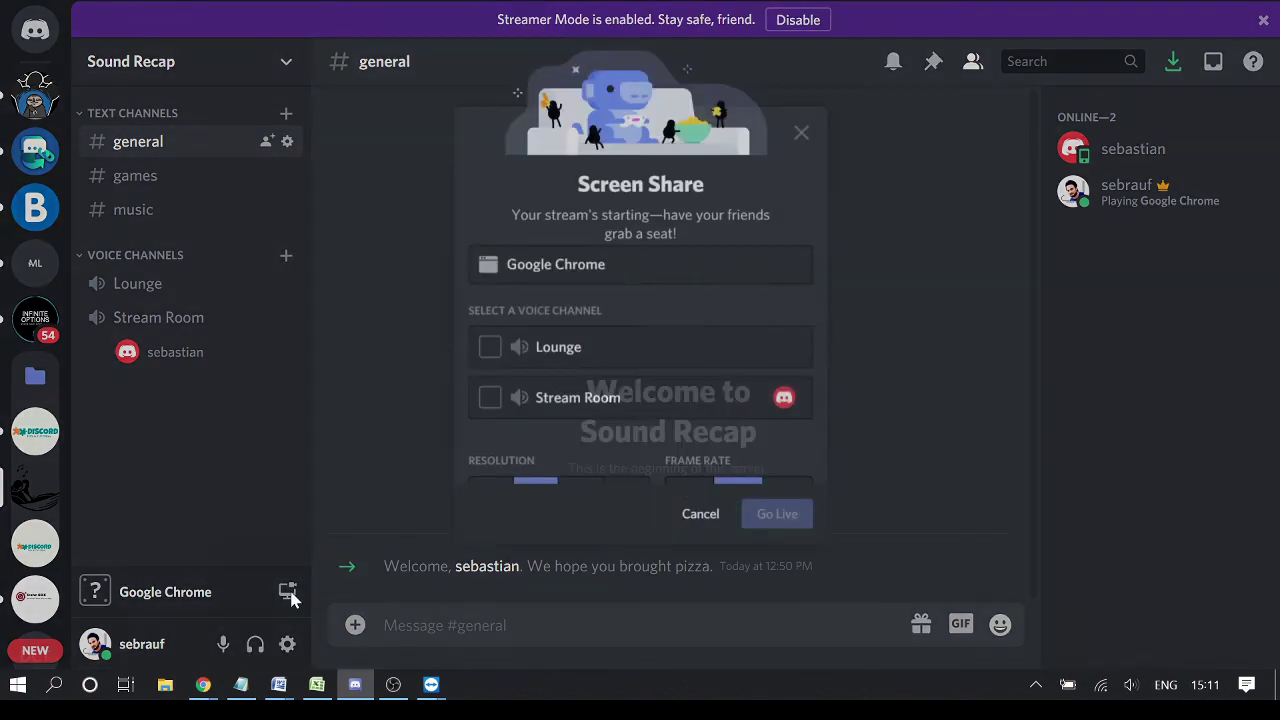